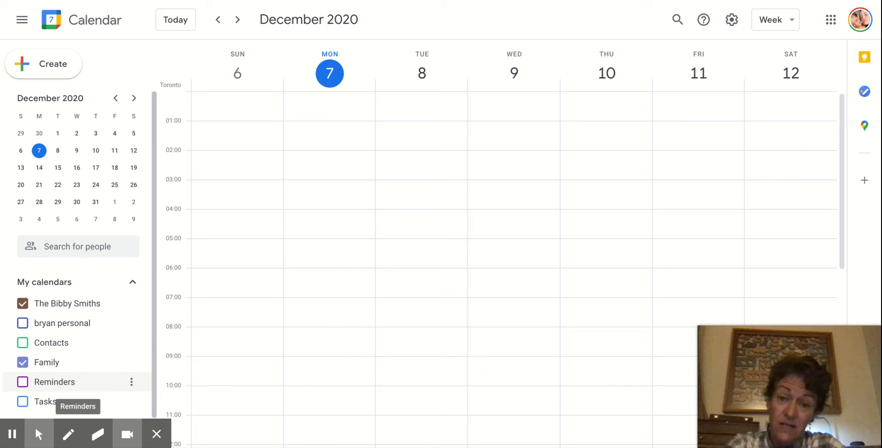
- Briefly show the first calendar listed under Other calendars in the week view and hide it again
scroll(78, 381, down, 1)
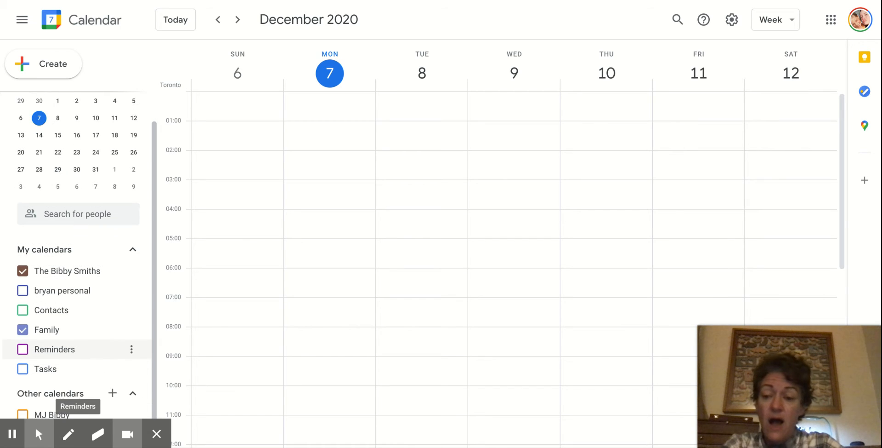
click(26, 415)
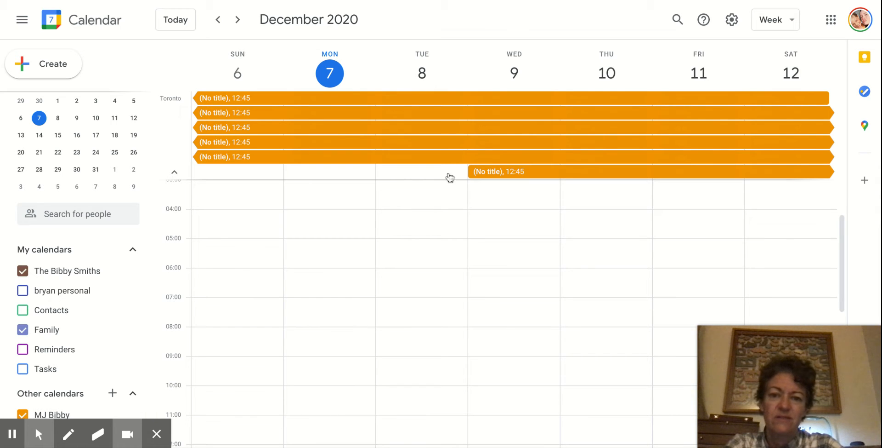
click(23, 415)
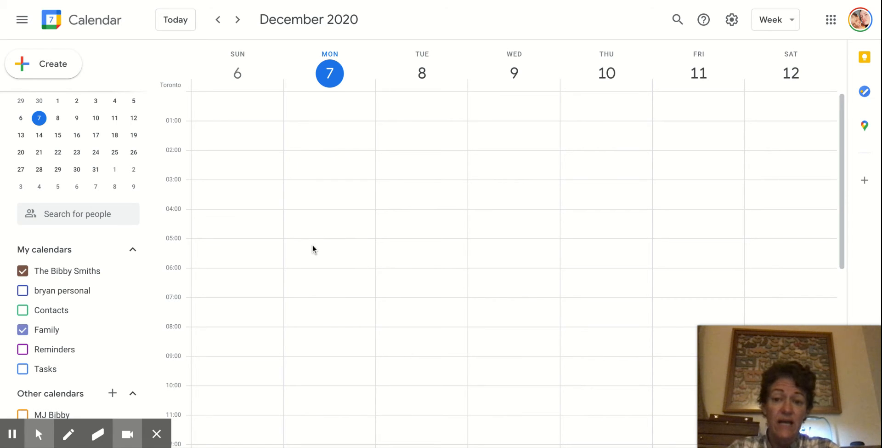
- Create an event on Tuesday, December 8 from 08:00 to 09:00, titled "Coffee with" plus the guest's first name
scroll(313, 245, down, 4)
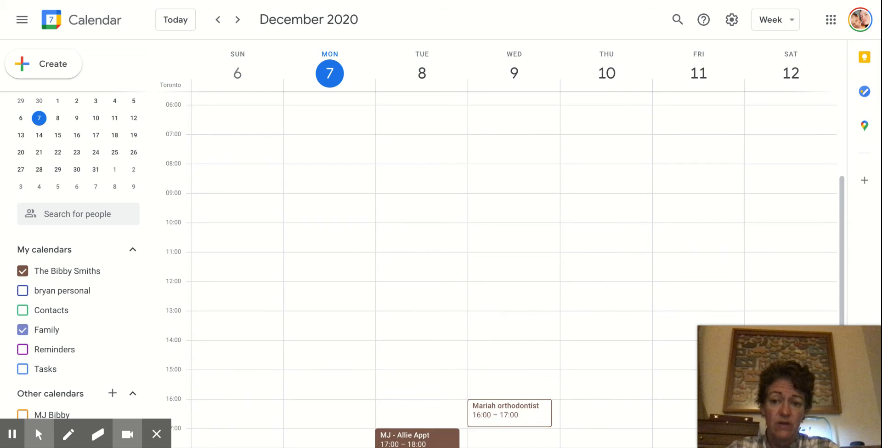
scroll(512, 270, down, 2)
scroll(512, 270, up, 2)
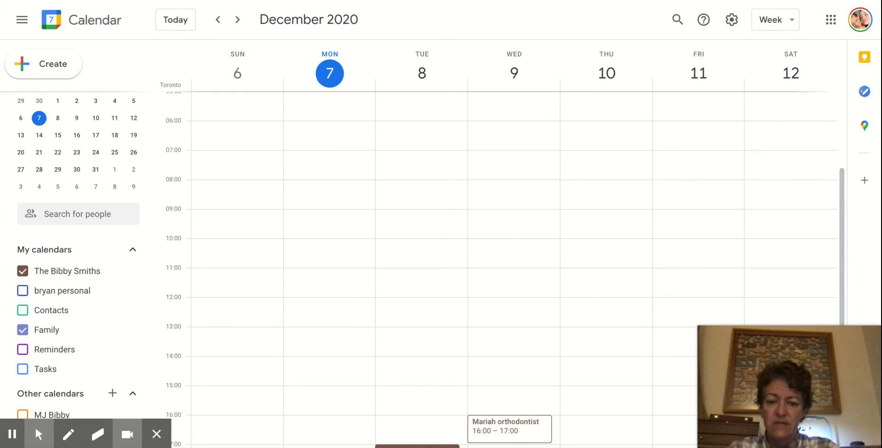
scroll(512, 270, up, 1)
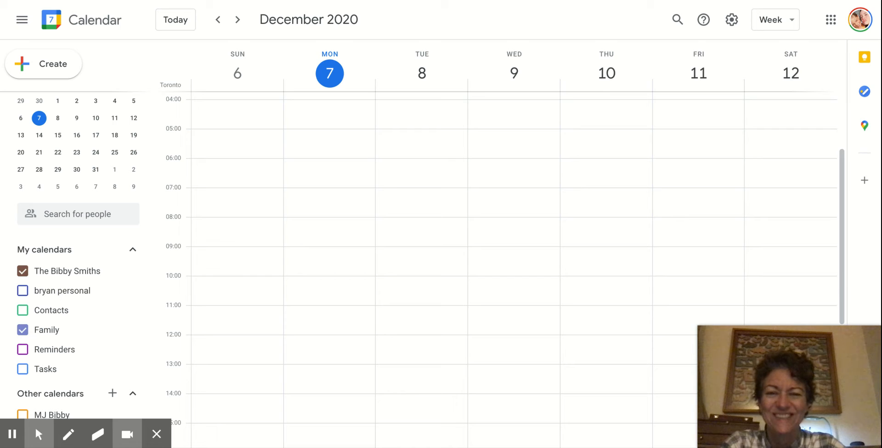
click(427, 223)
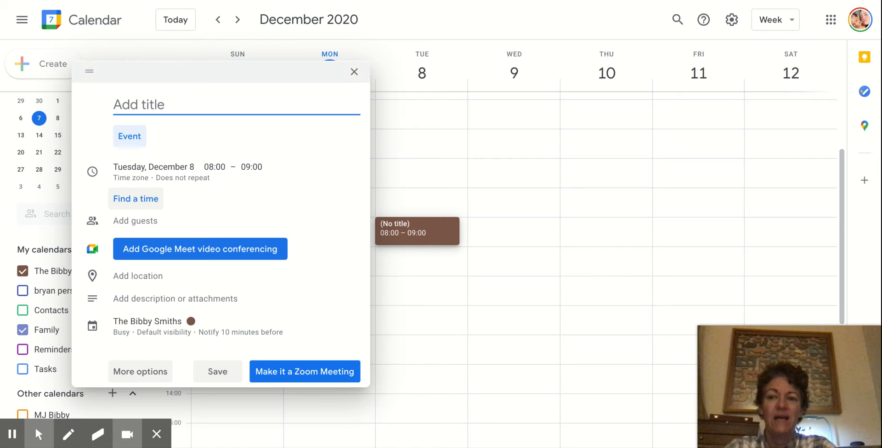
text(Coff)
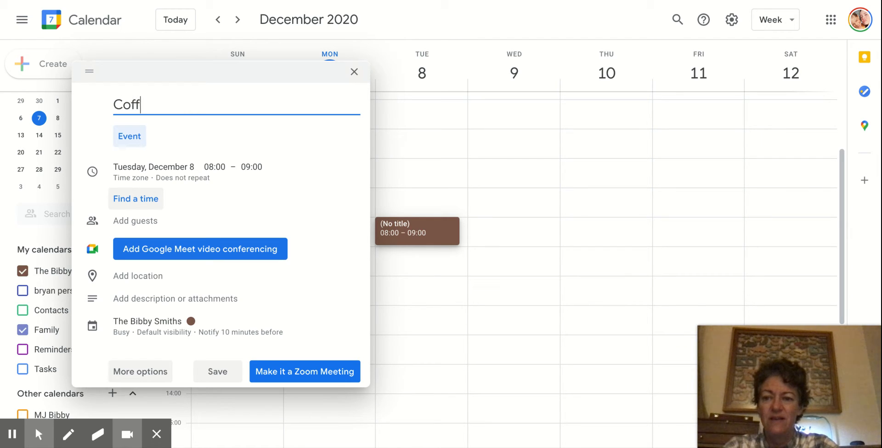
text(ee with Shar)
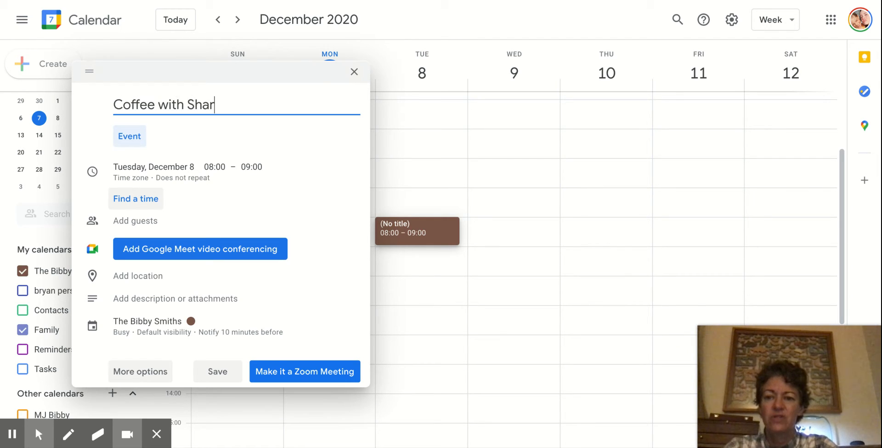
text(ron)
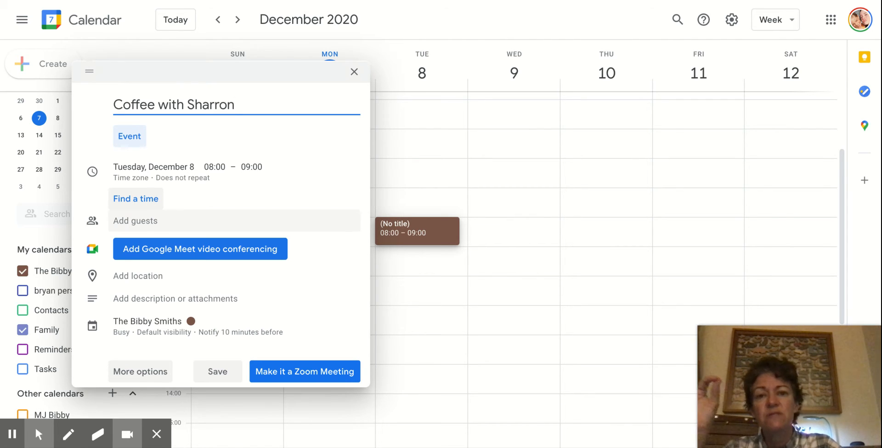
- Invite the matching contact as a guest of the coffee event by searching for their first name
click(148, 221)
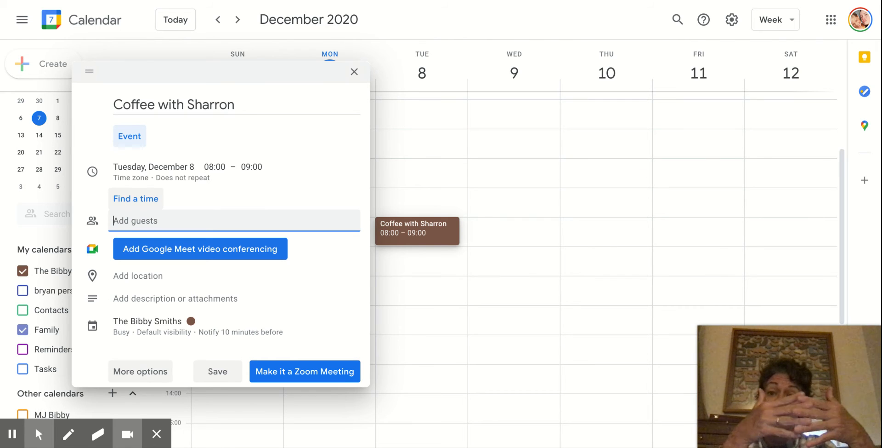
text(s)
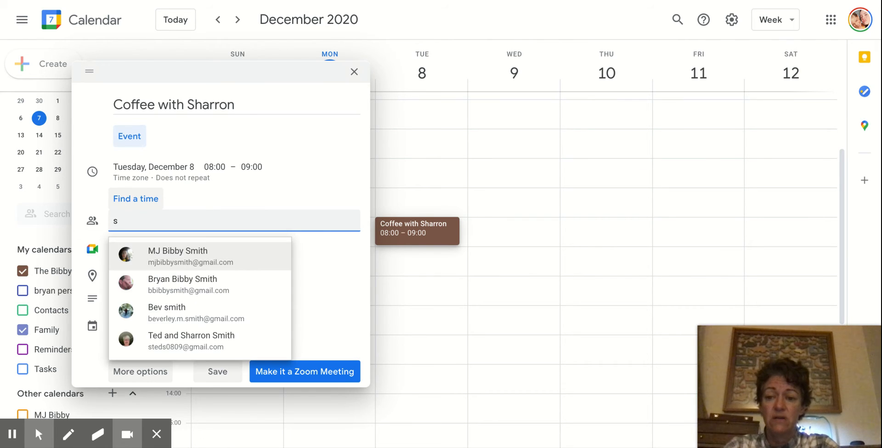
text(har)
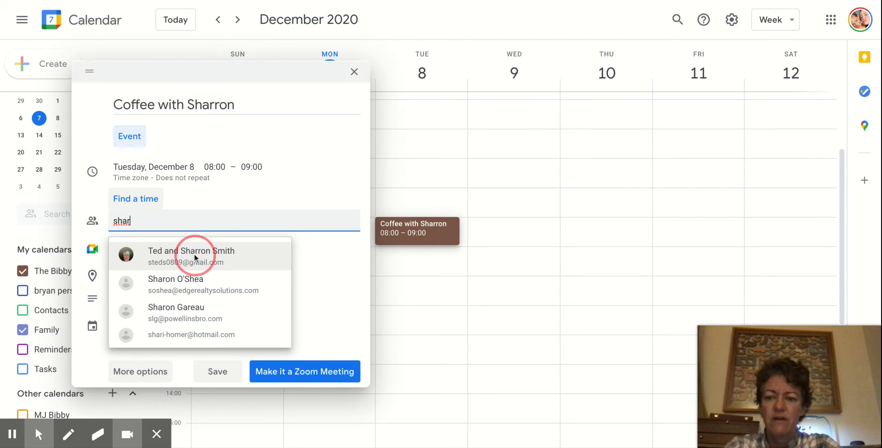
click(194, 254)
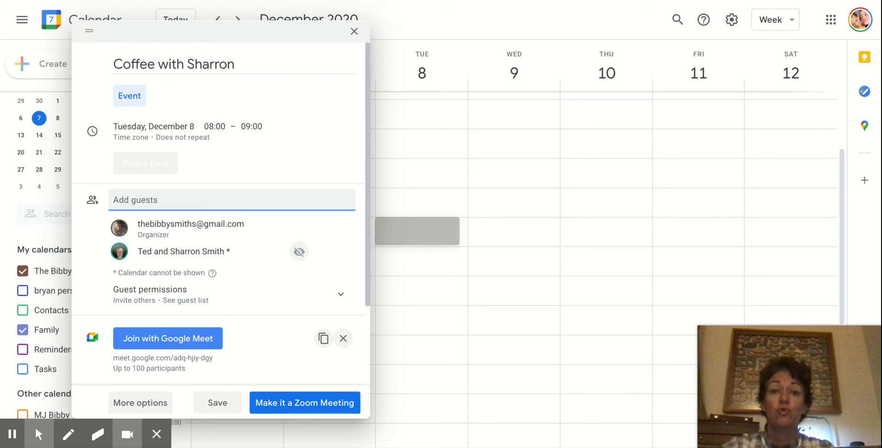
- Add an event description greeting both guests by name, followed by "I miss you and would love to catch up over coffee!"
scroll(168, 338, down, 1)
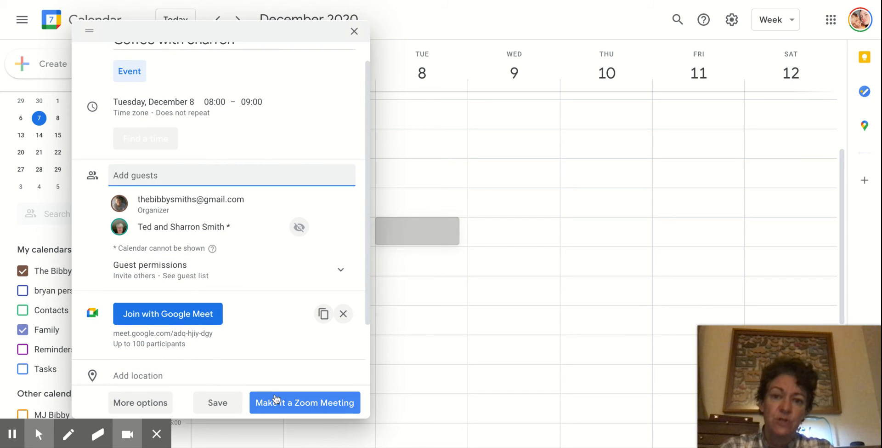
scroll(261, 343, down, 3)
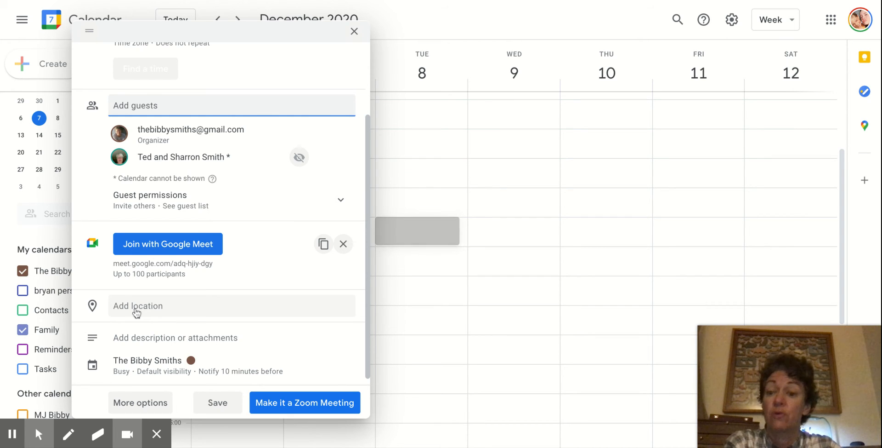
scroll(137, 313, down, 1)
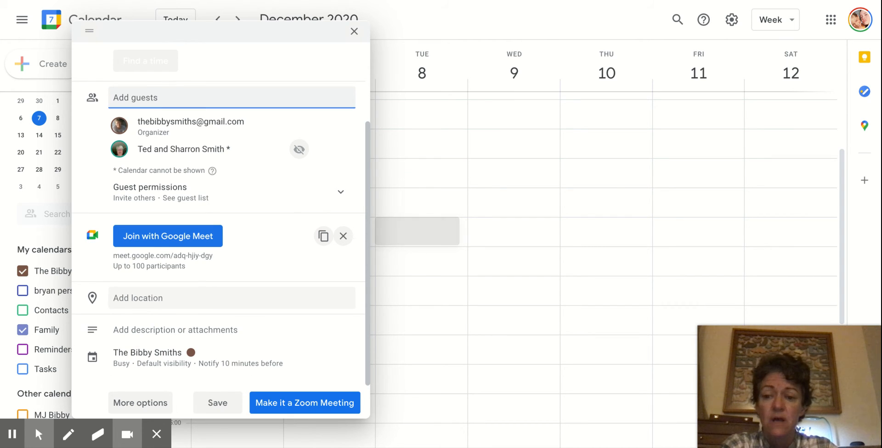
click(136, 330)
text(Hi)
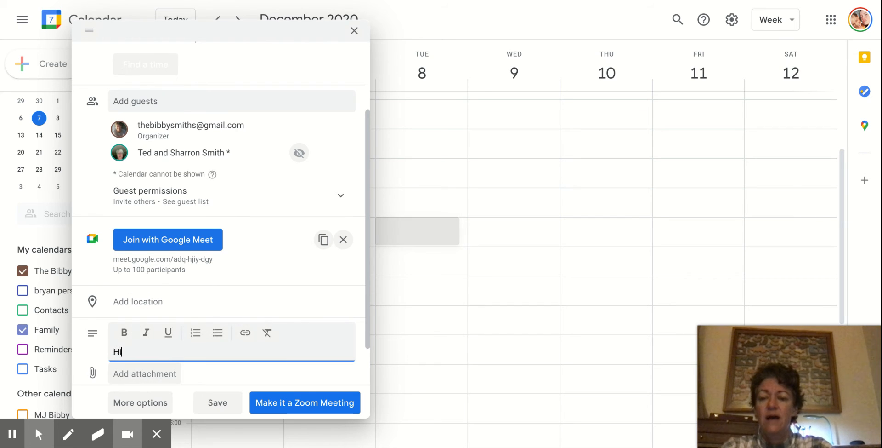
text( Sha)
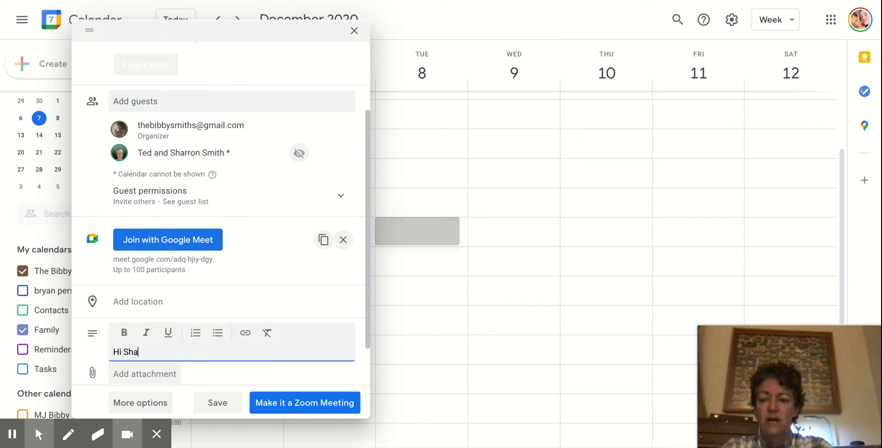
text(rron and )
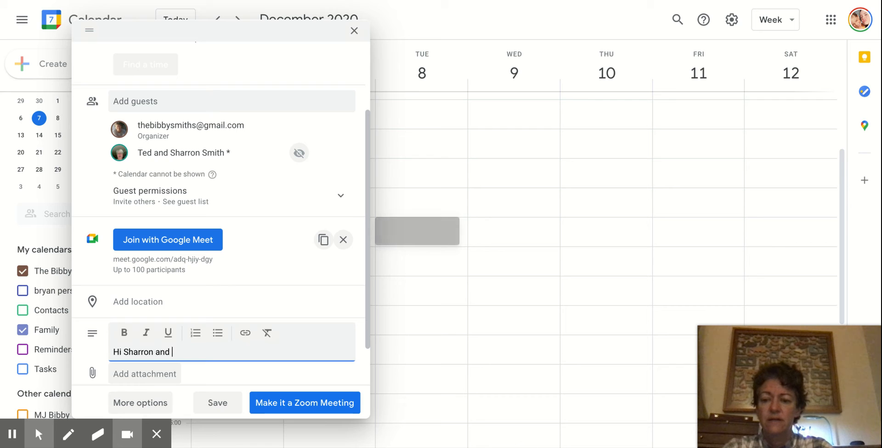
text(Ted! I miss )
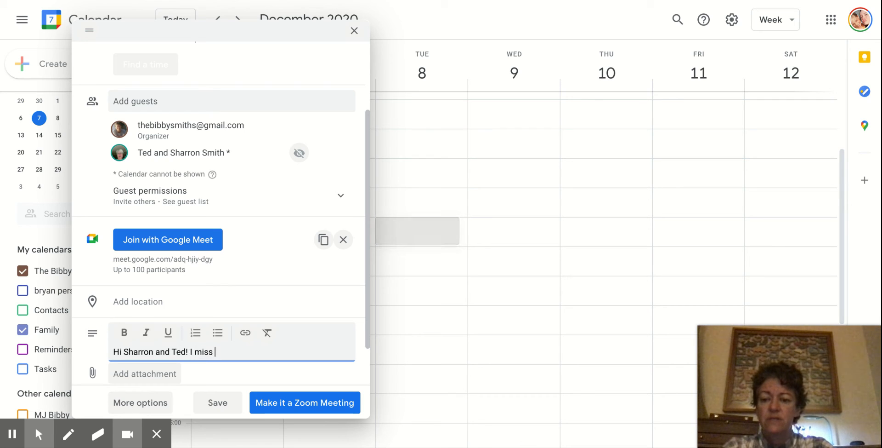
text(you and woul)
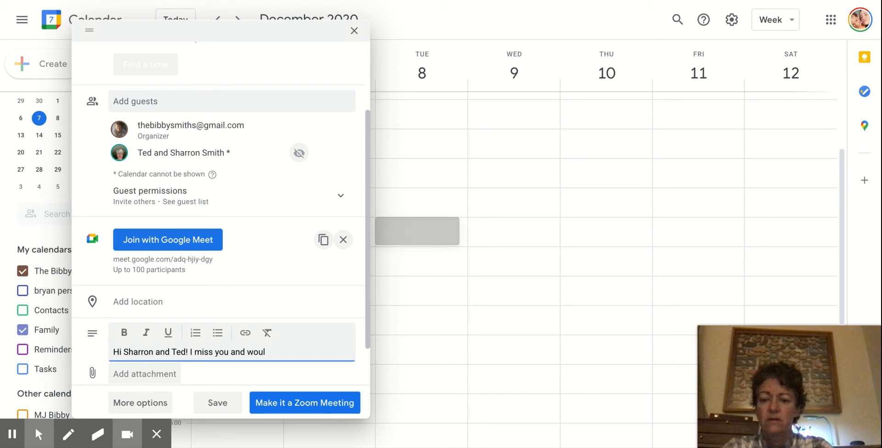
text(d lo)
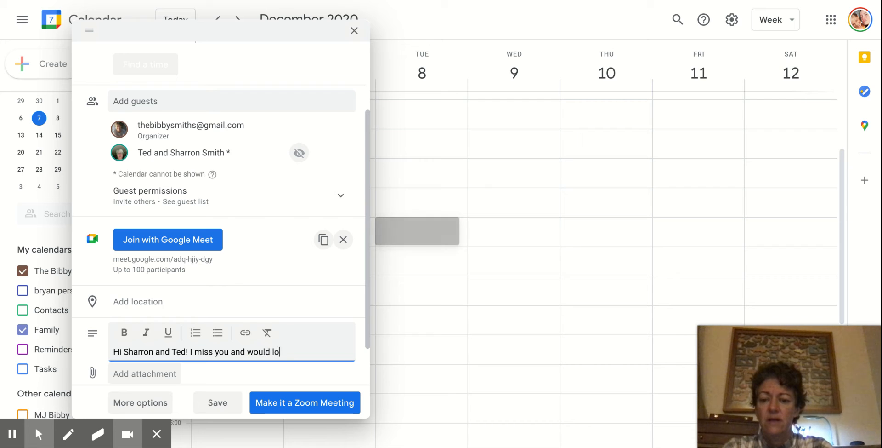
text(ve to cat)
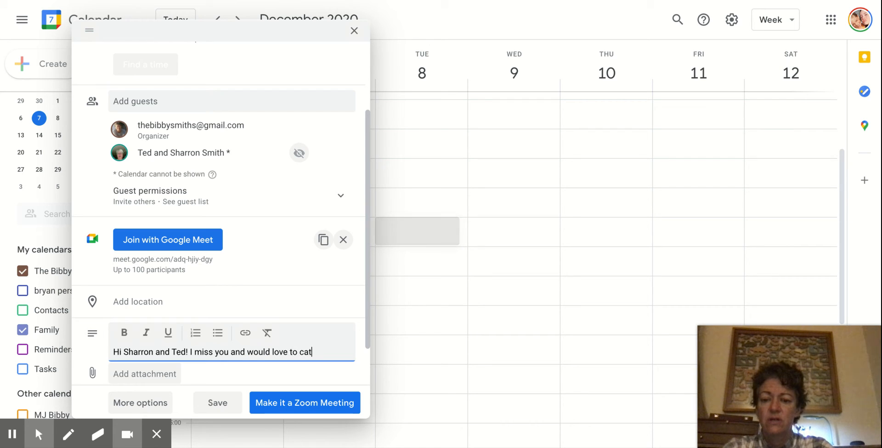
text(ch up )
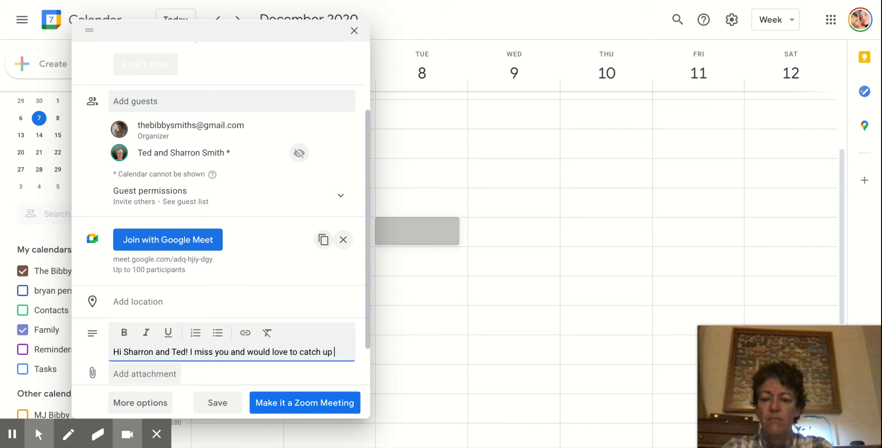
text(oer)
key(BackSpace)
text(ver c)
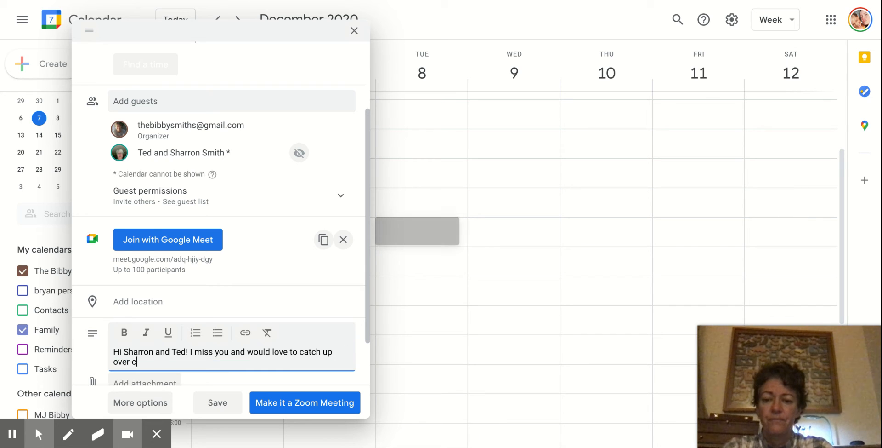
text(offee!)
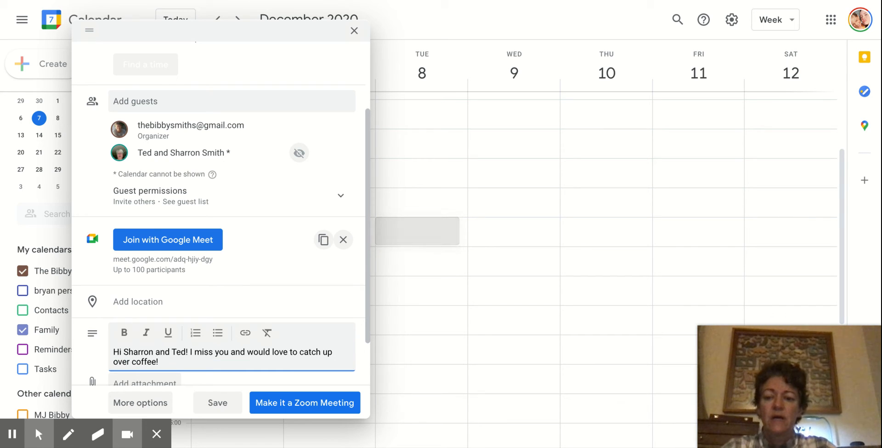
- Remove the Google Meet video conferencing from the coffee event
scroll(144, 317, down, 1)
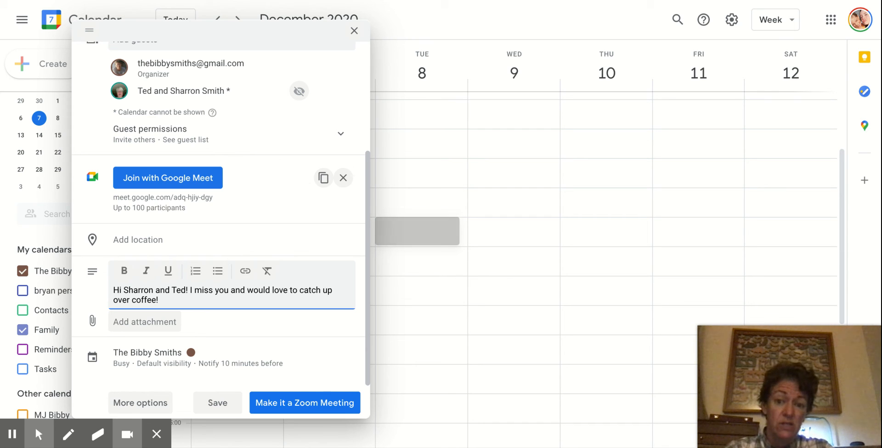
click(344, 177)
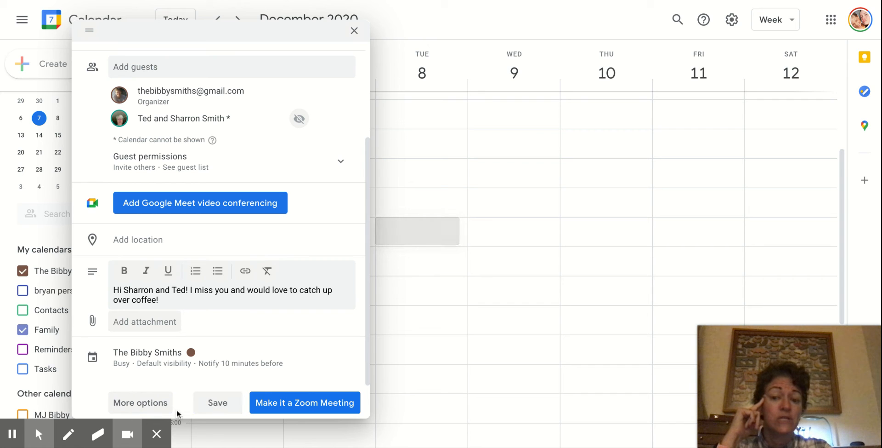
- Start saving the event, but return to editing instead of sending the invitation emails
click(208, 407)
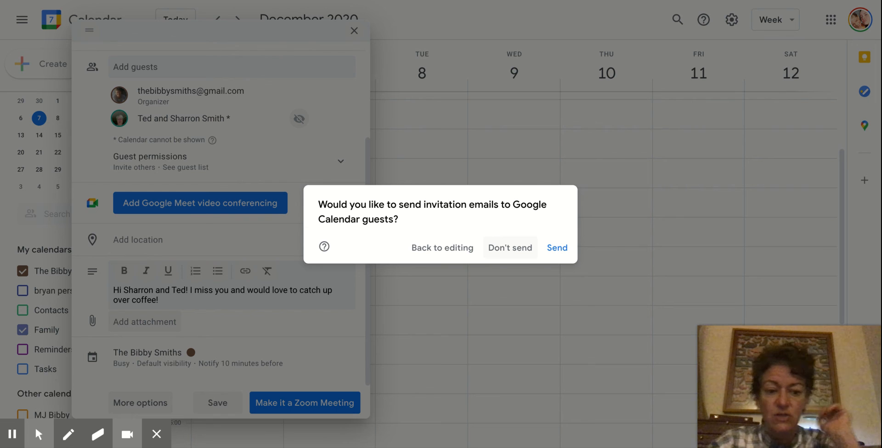
click(467, 250)
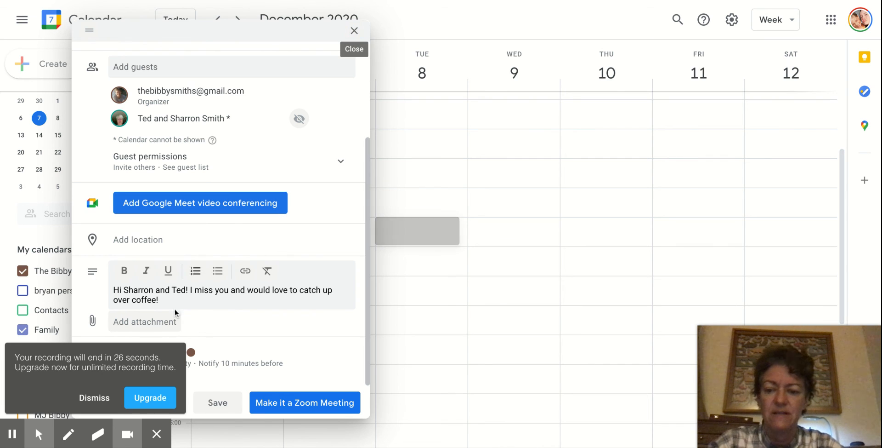
mouse_move(159, 439)
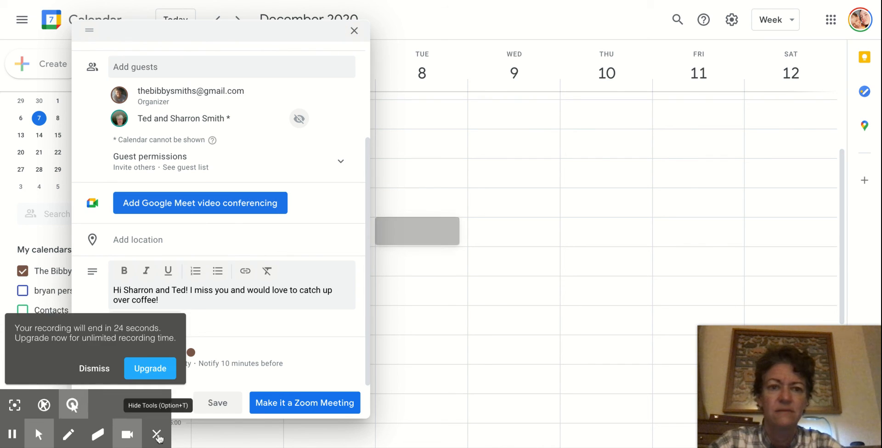